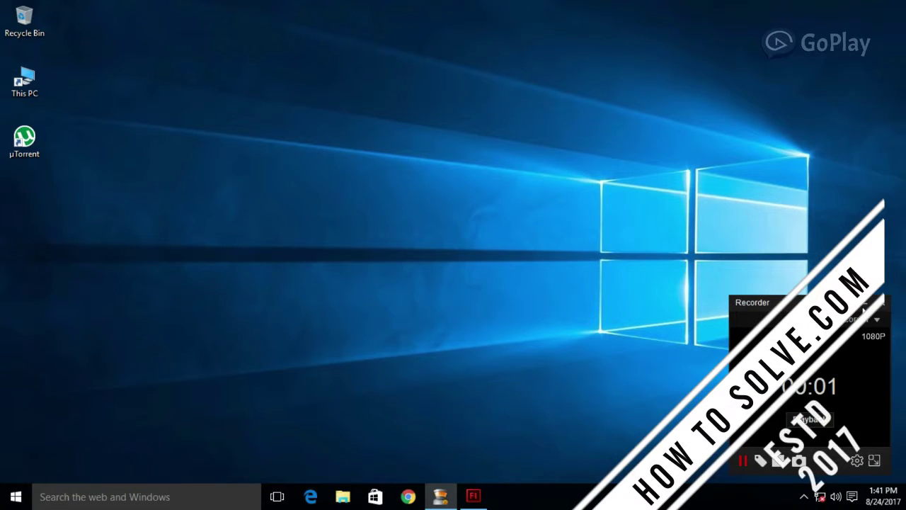
Step: Create a new 550 × 400 ActionScript 3.0 document and fit the stage to the window
left_click(863, 306)
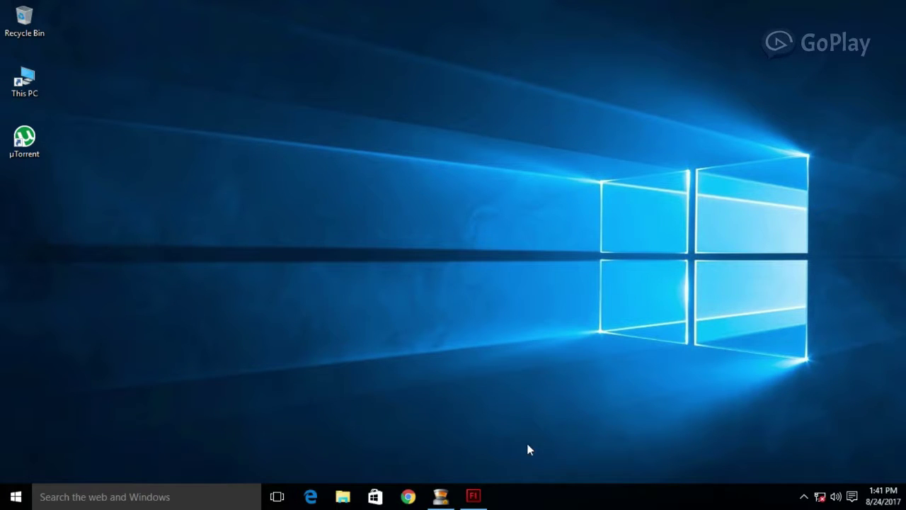
left_click(482, 494)
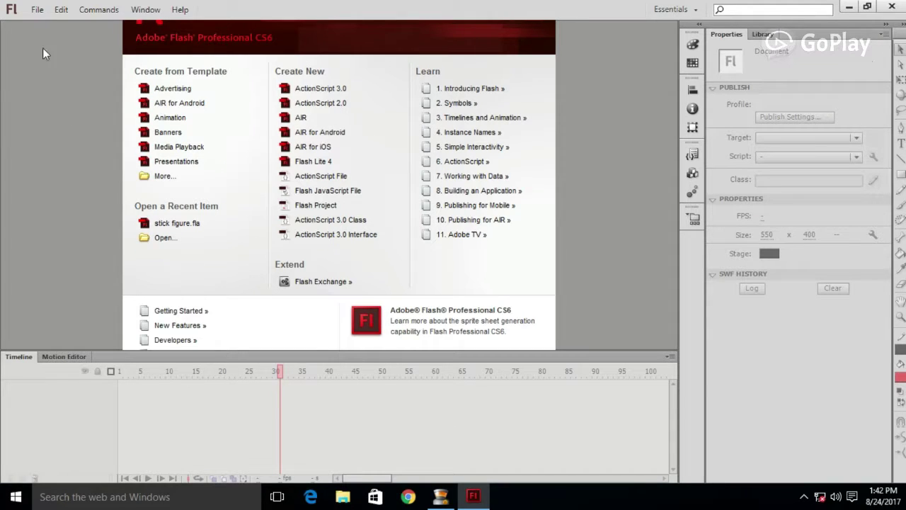
left_click(36, 10)
left_click(34, 24)
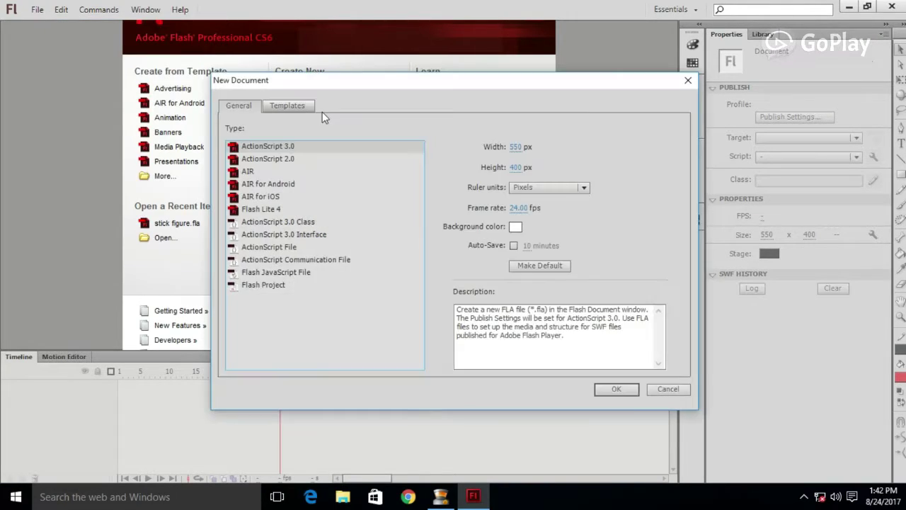
left_click(602, 389)
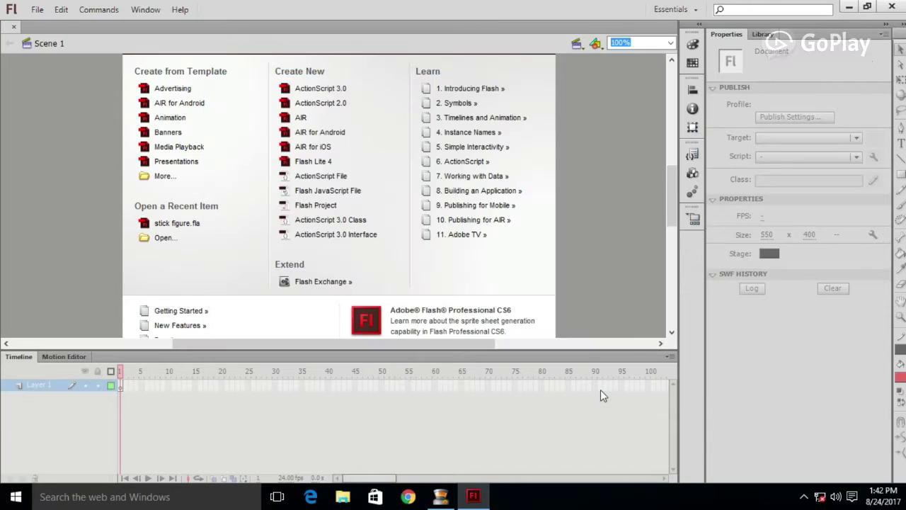
left_click(641, 43)
left_click(630, 47)
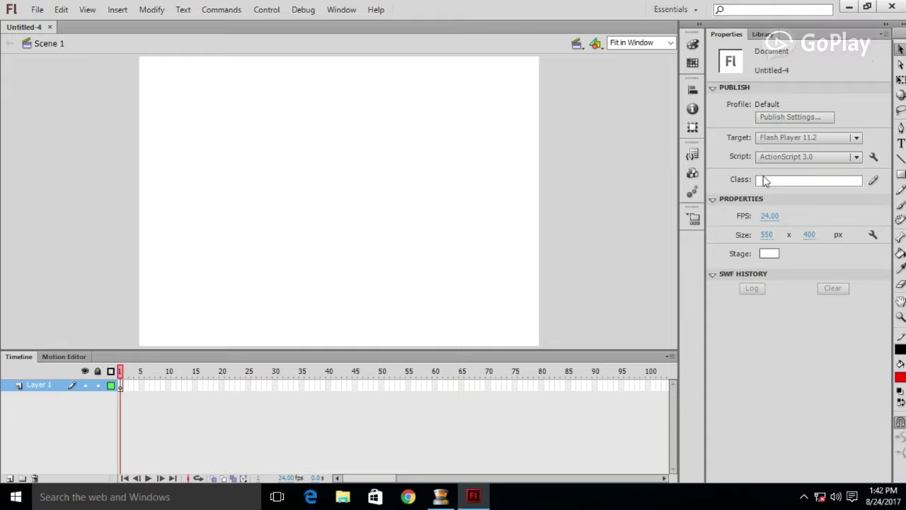
Step: Draw a circle near the stage's top-left with the Pencil and fill it red with the Paint Bucket
left_click(900, 190)
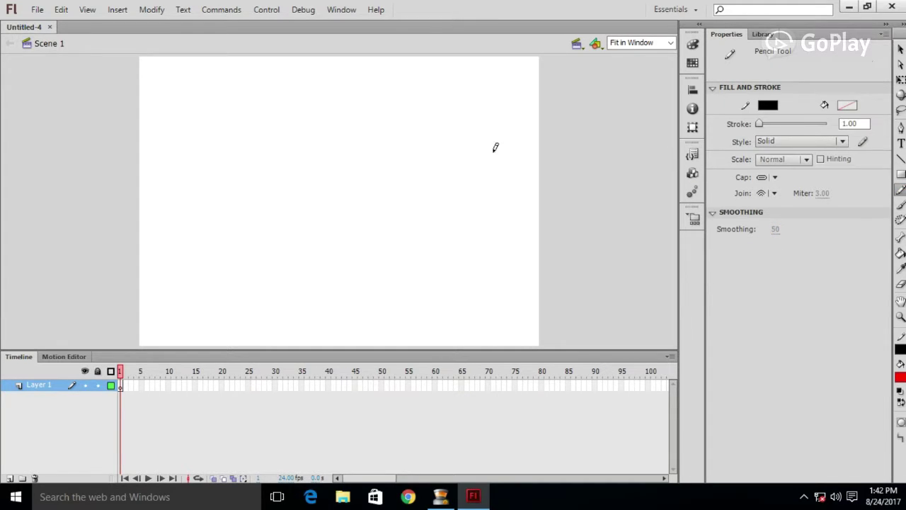
mouse_move(179, 69)
left_mouse_down()
mouse_move(157, 80)
mouse_move(148, 105)
mouse_move(175, 134)
mouse_move(187, 135)
mouse_move(207, 112)
mouse_move(178, 69)
left_mouse_up()
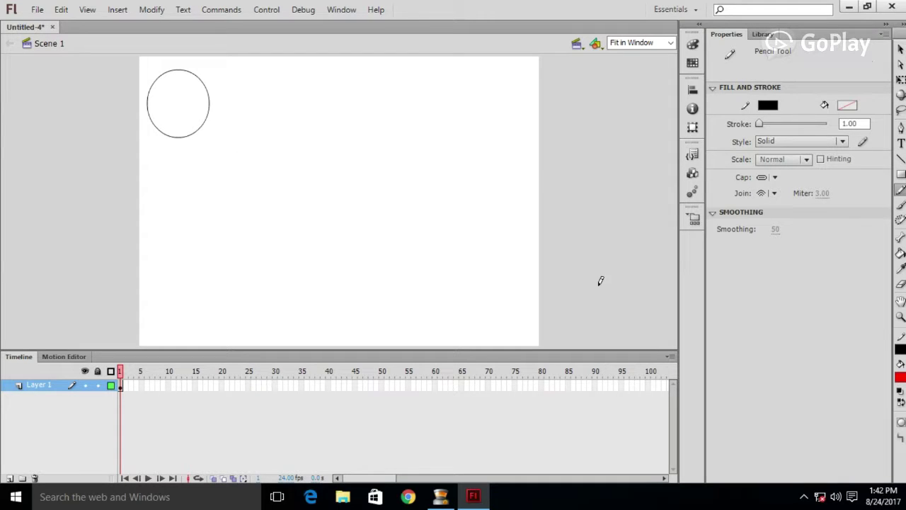
left_click(901, 253)
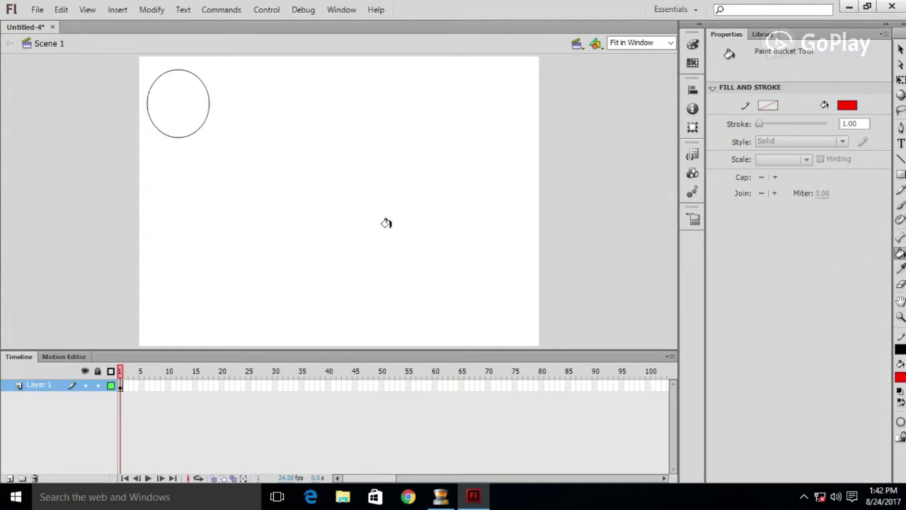
left_click(176, 93)
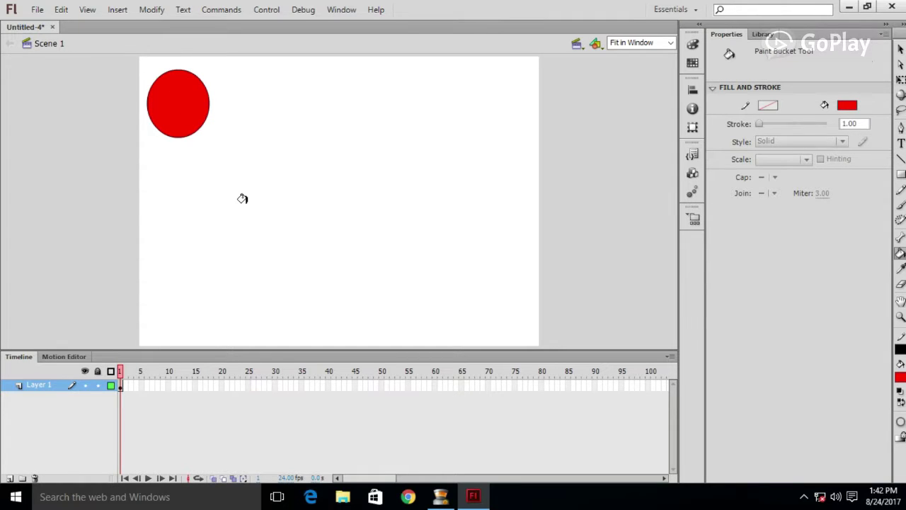
left_click(901, 50)
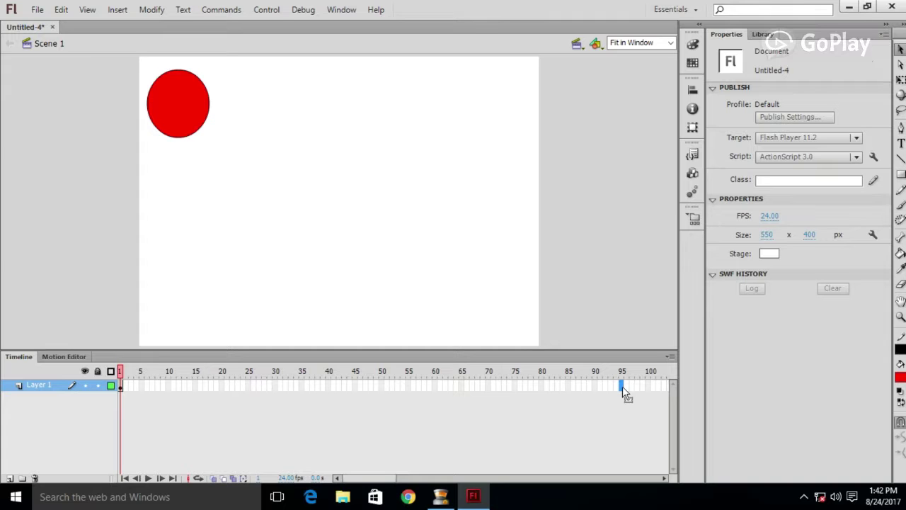
Step: Insert a keyframe at frame 95 and drag the circle to the stage's lower-right corner
key("F5")
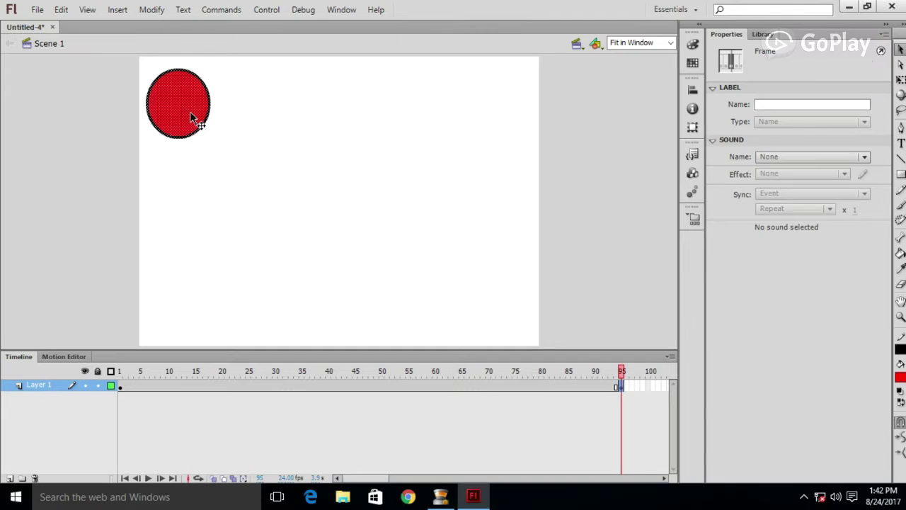
left_click_drag(190, 114, 503, 311)
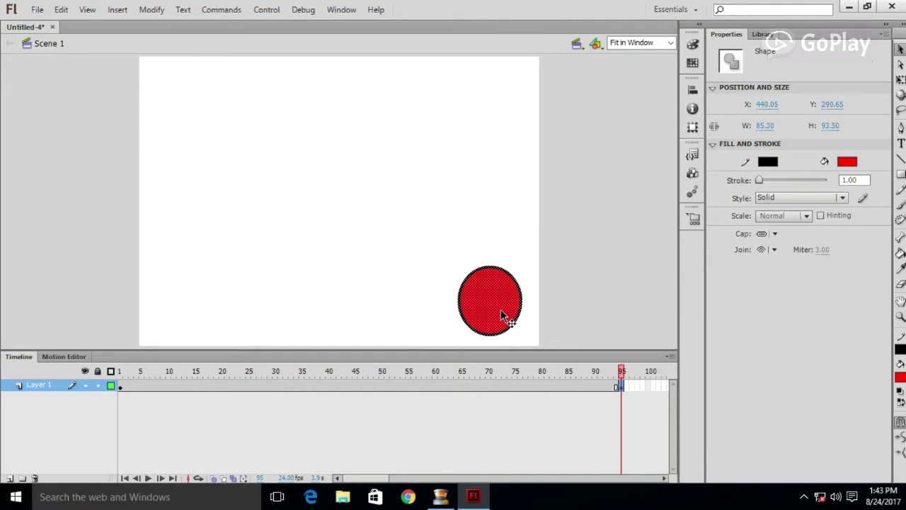
Step: Apply a classic tween across frames 1–95, then play and scrub it from frame 1
right_click(350, 385)
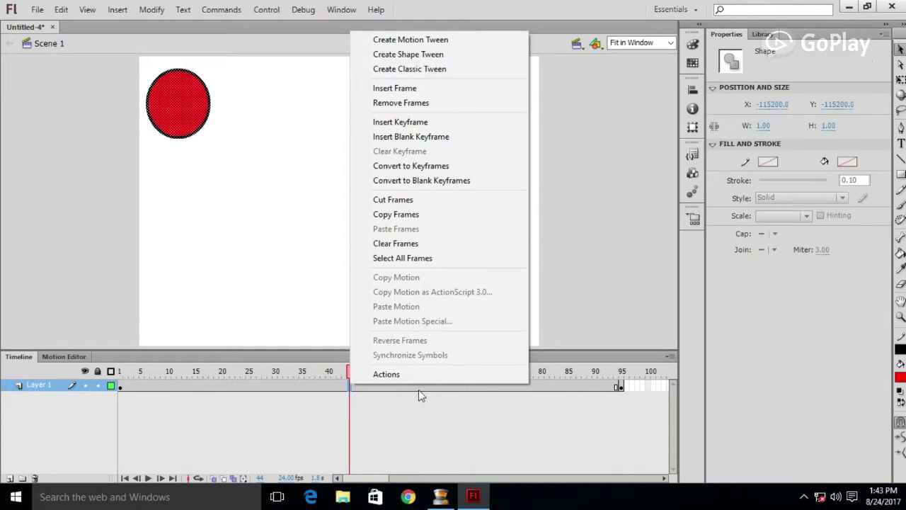
left_click(410, 70)
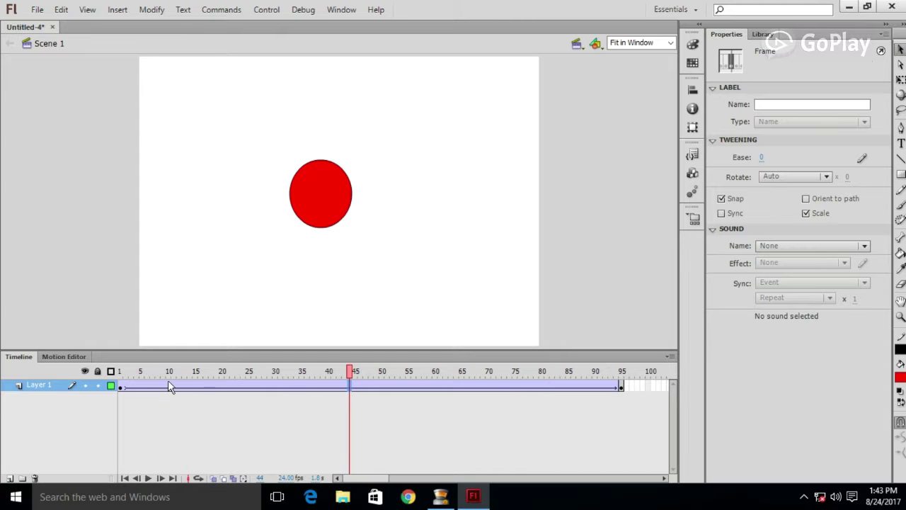
left_click(120, 373)
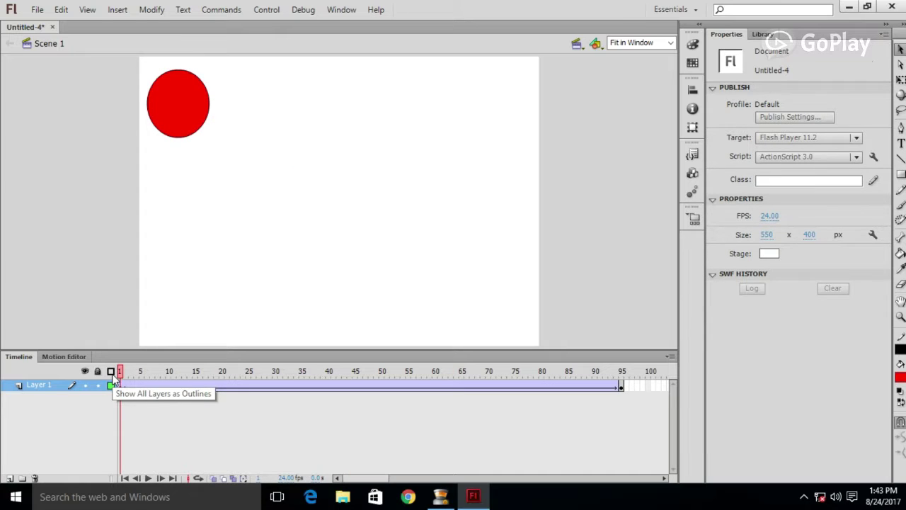
left_click(148, 479)
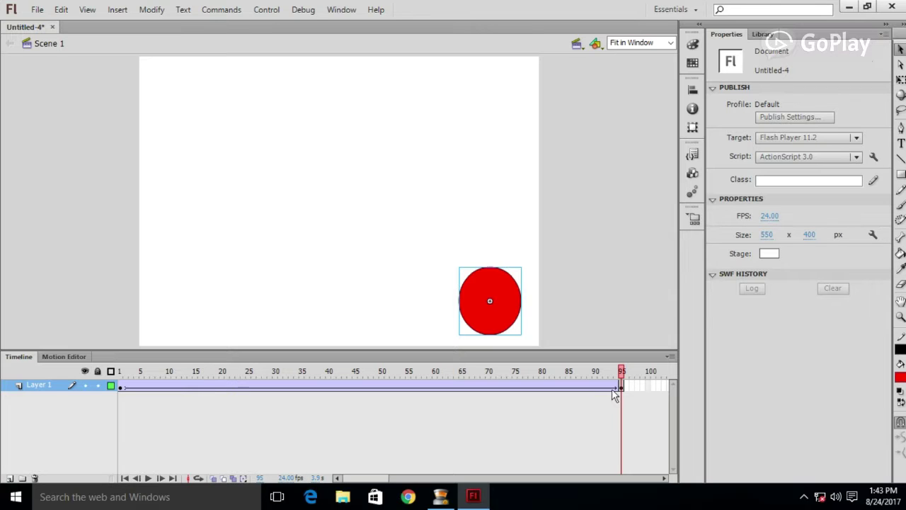
left_click_drag(624, 389, 260, 388)
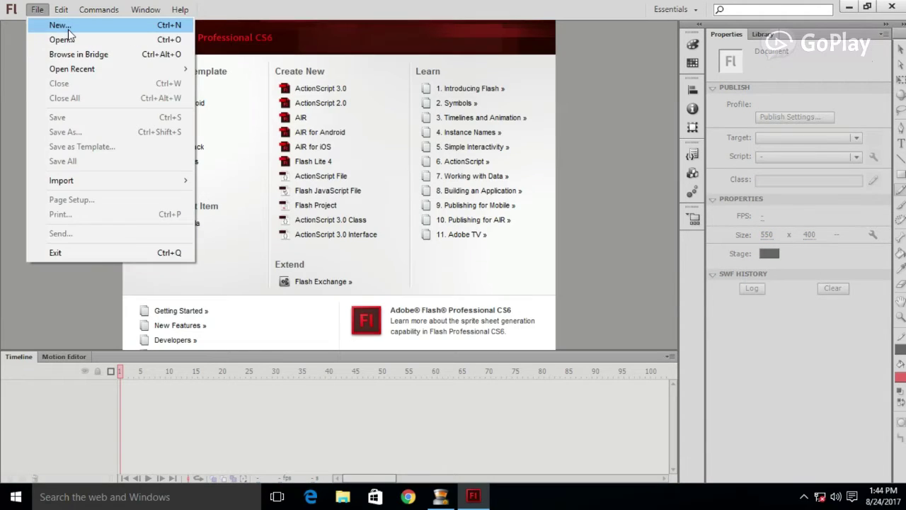
Step: Open another default new document and draw a red-filled circle in the stage's upper-left
left_click(69, 31)
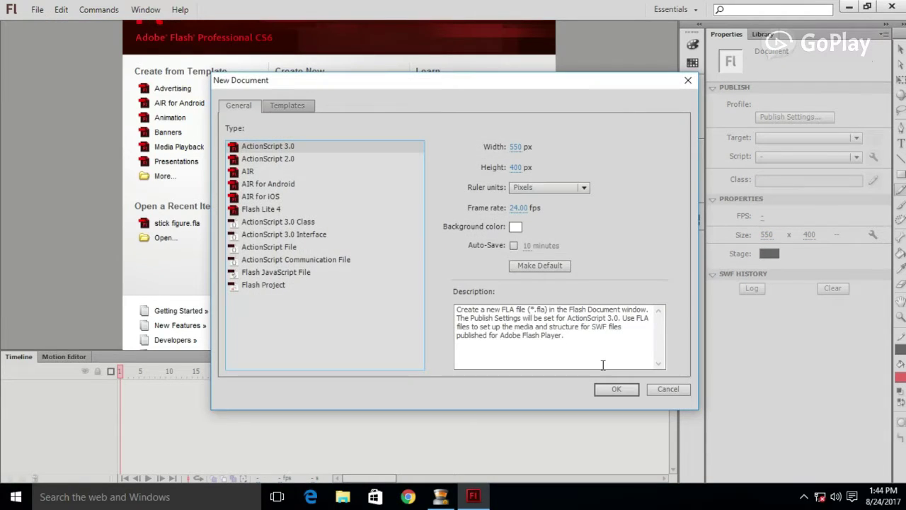
left_click(611, 388)
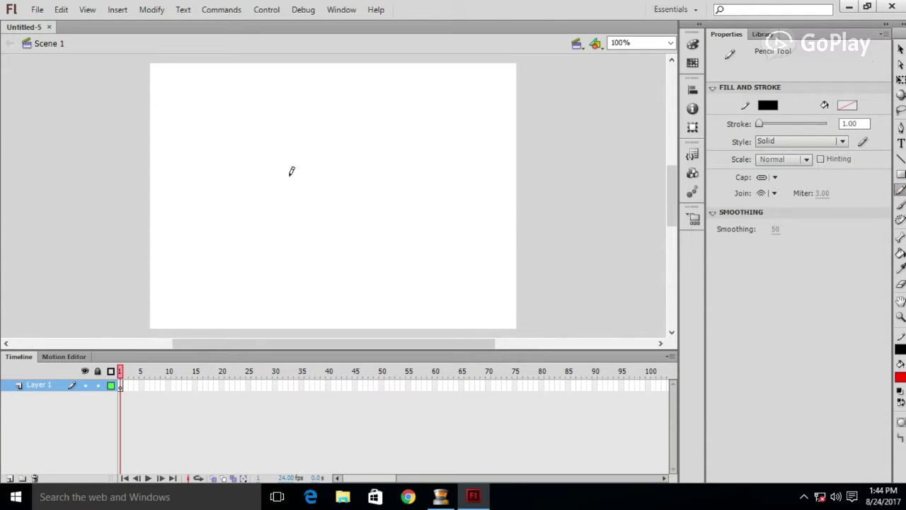
mouse_move(215, 120)
left_mouse_down()
mouse_move(197, 143)
mouse_move(215, 166)
mouse_move(250, 143)
mouse_move(218, 118)
left_mouse_up()
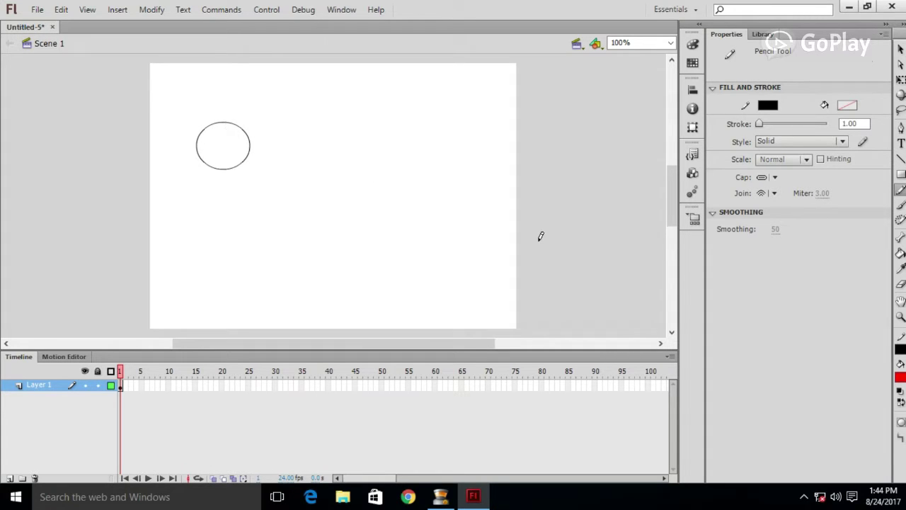
left_click(899, 253)
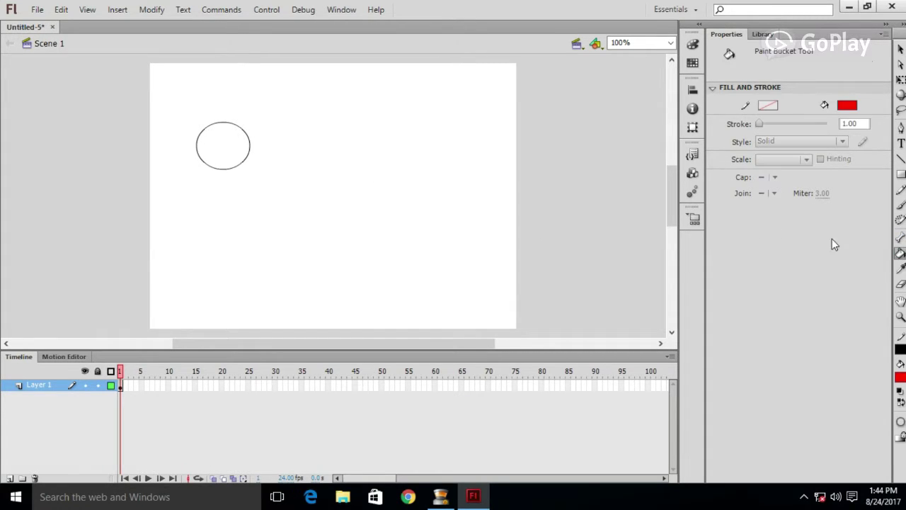
left_click(217, 145)
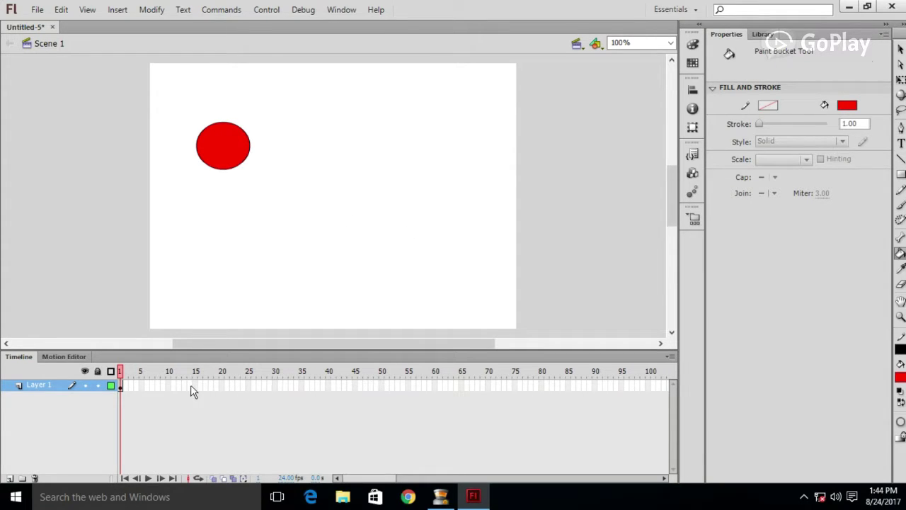
Step: Add a keyframe at frame 19, classic-tween frames 1–19, and play from frame 1
left_click(217, 386)
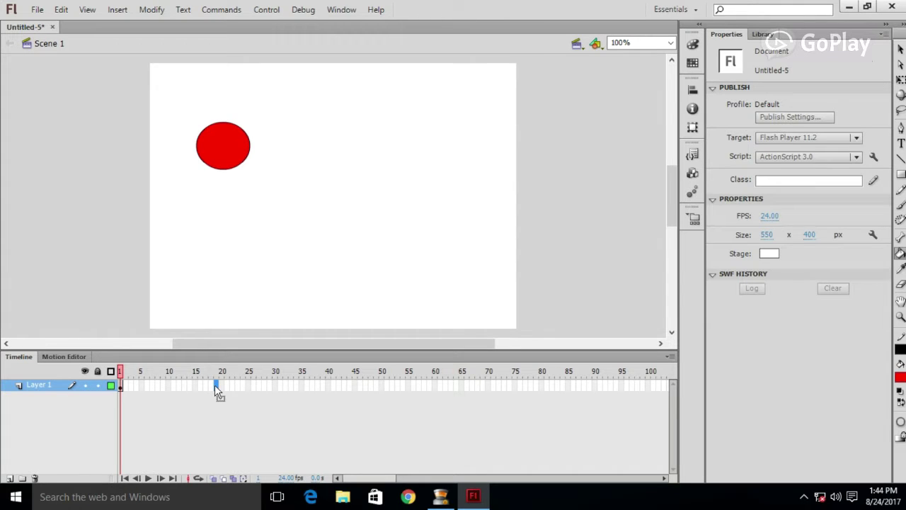
key("F6")
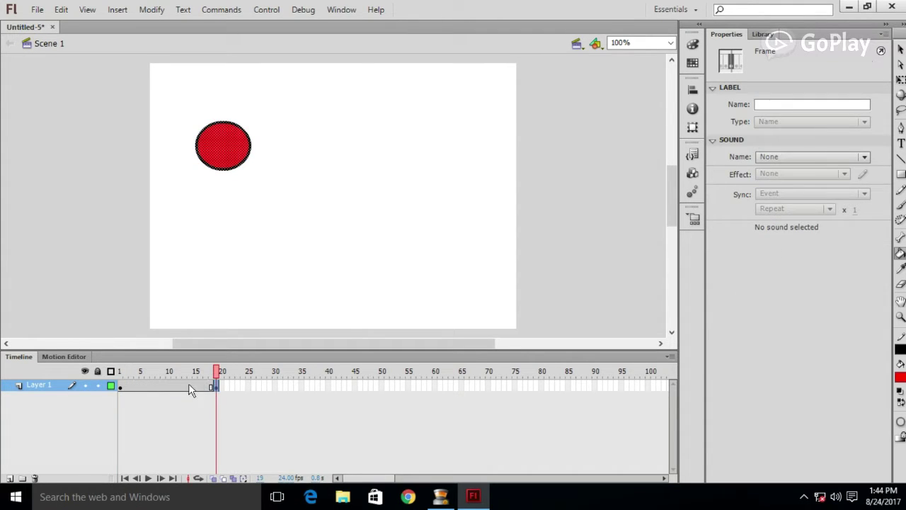
right_click(179, 386)
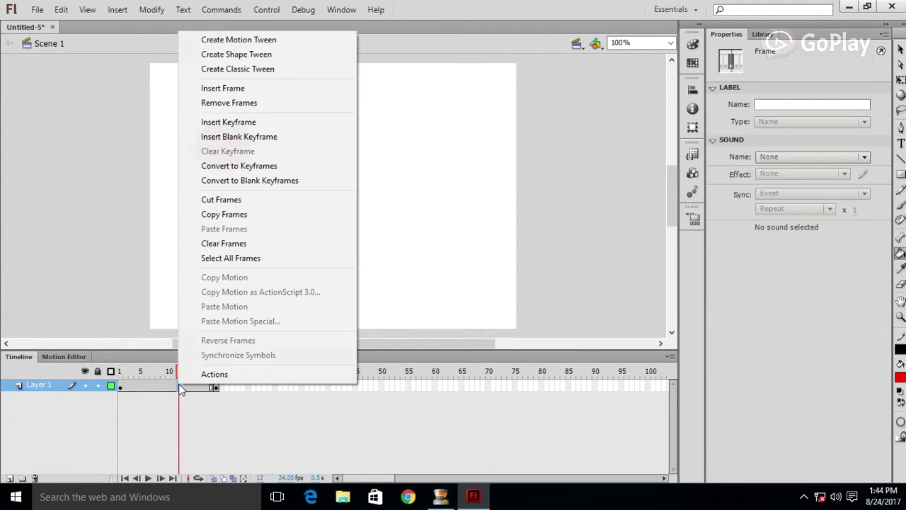
left_click(269, 71)
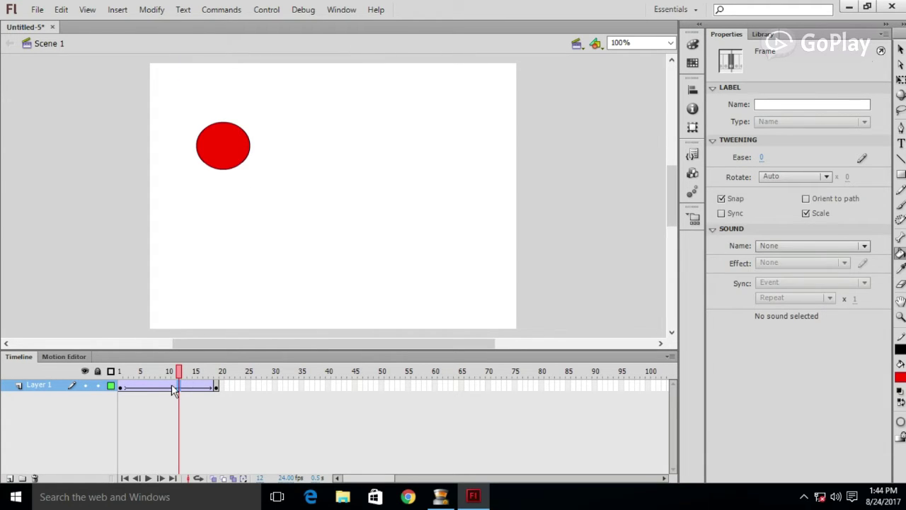
left_click(121, 371)
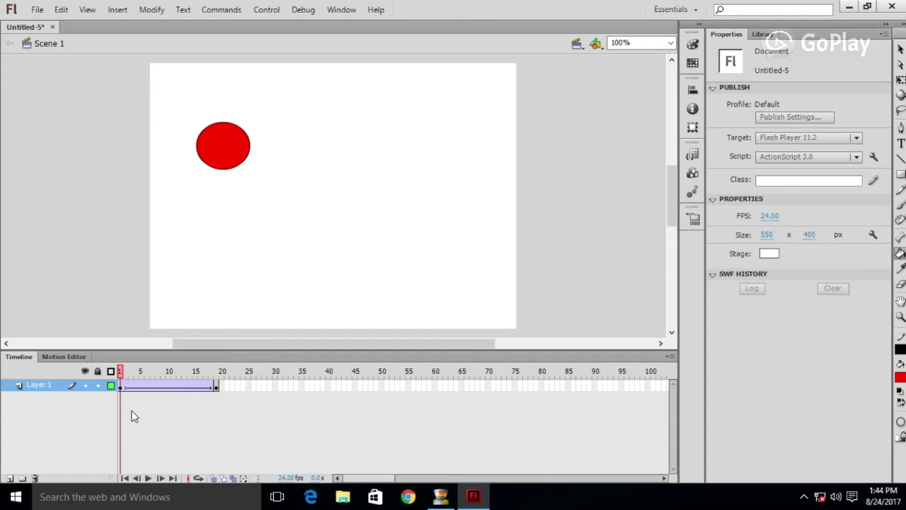
left_click(148, 477)
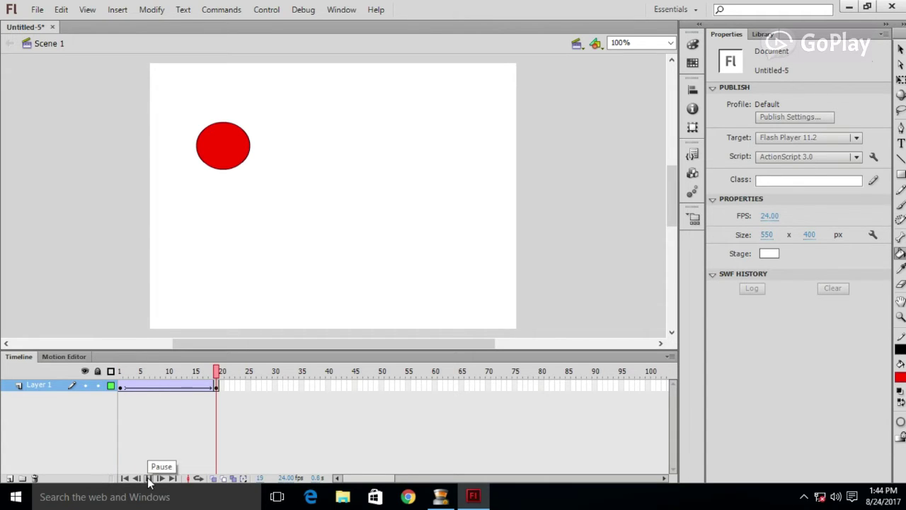
Step: Move the frame-19 circle to the lower right (X 417.95, Y 320.50) and play from frame 1
left_click(216, 386)
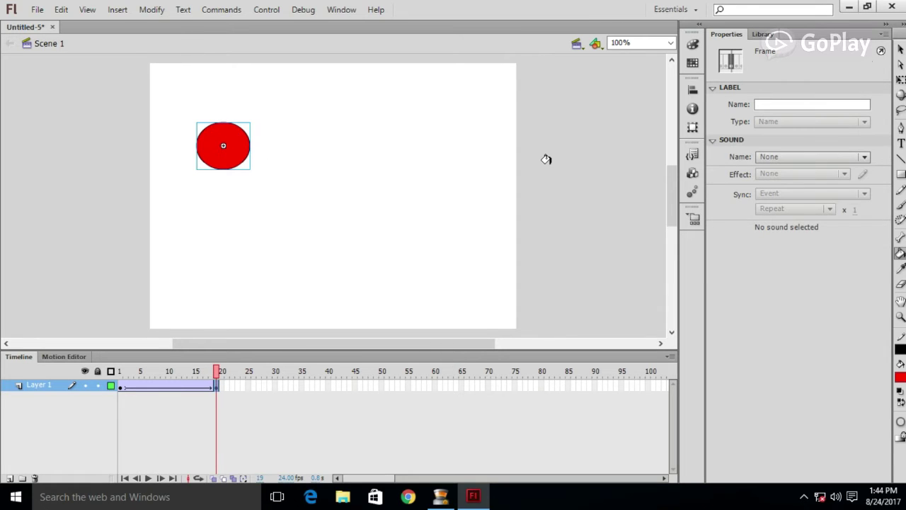
key("v")
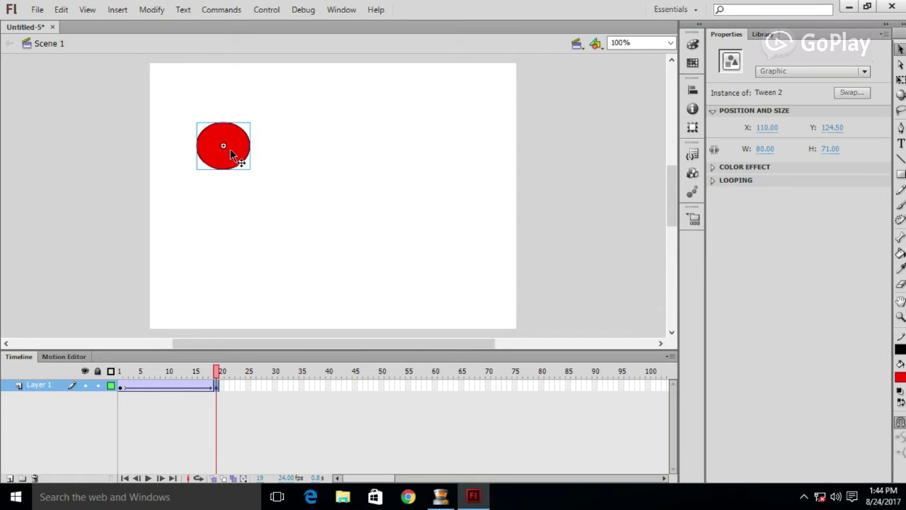
left_click_drag(229, 155, 434, 283)
left_click(121, 384)
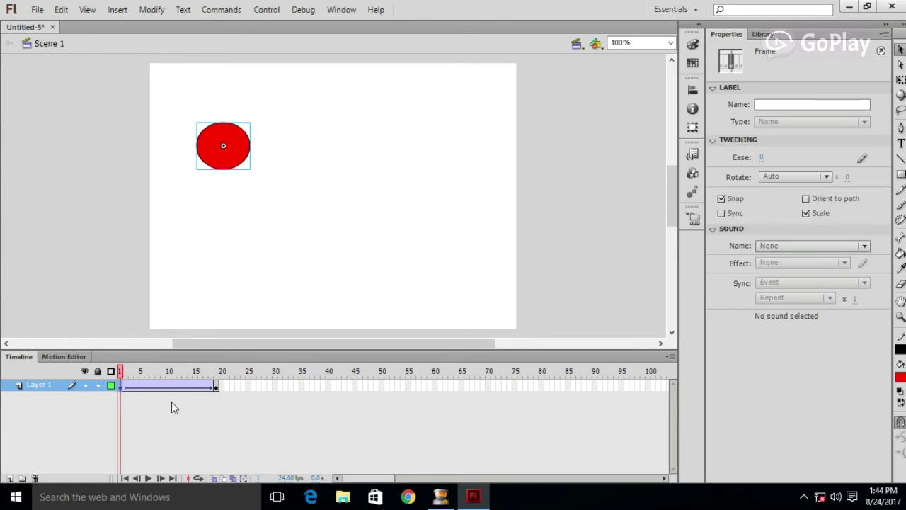
left_click(150, 478)
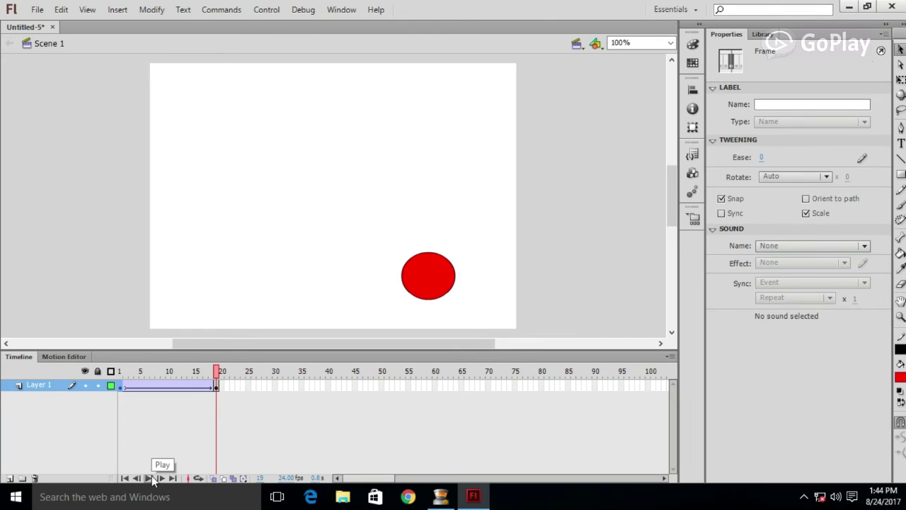